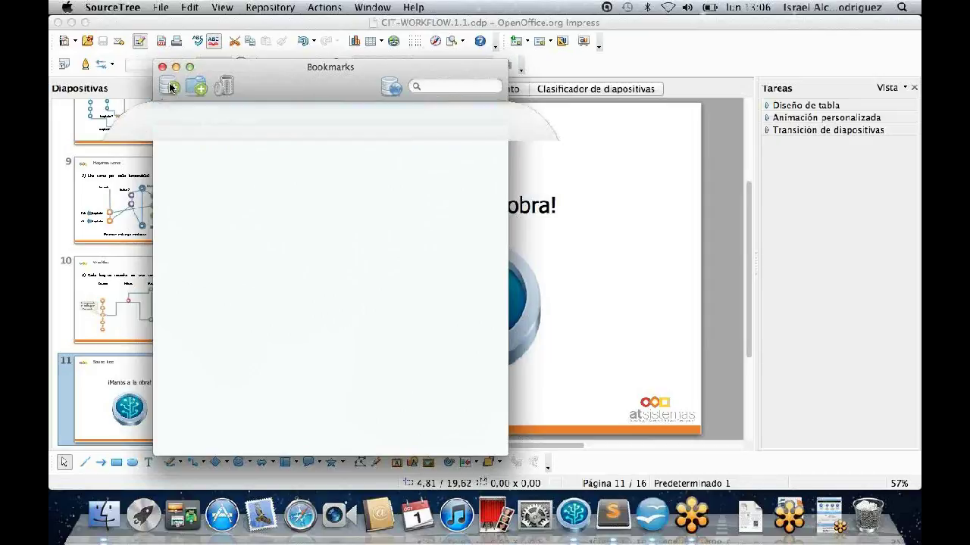
# Step: Add a Git repository bookmark for the git-demo folder in the home directory and open that repository
pyautogui.click(401, 120)
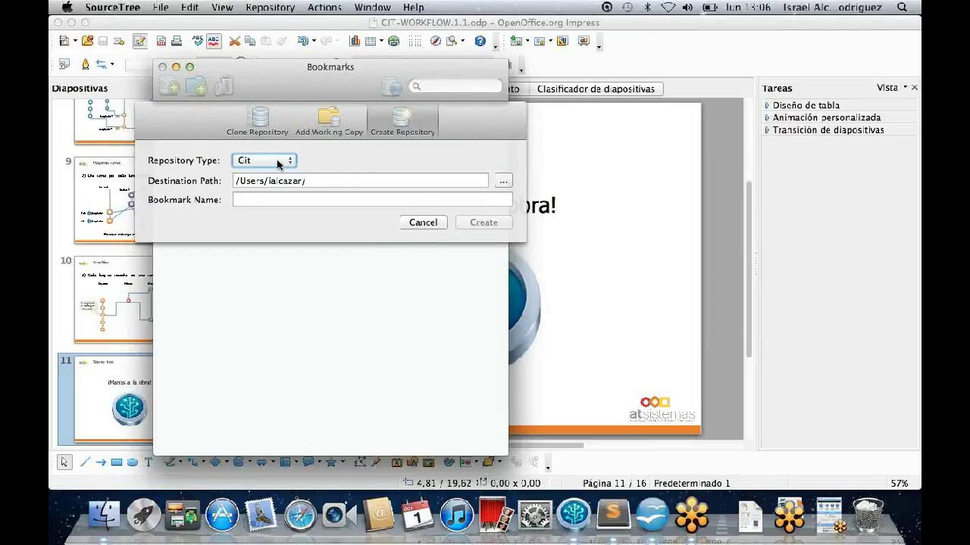
pyautogui.click(309, 181)
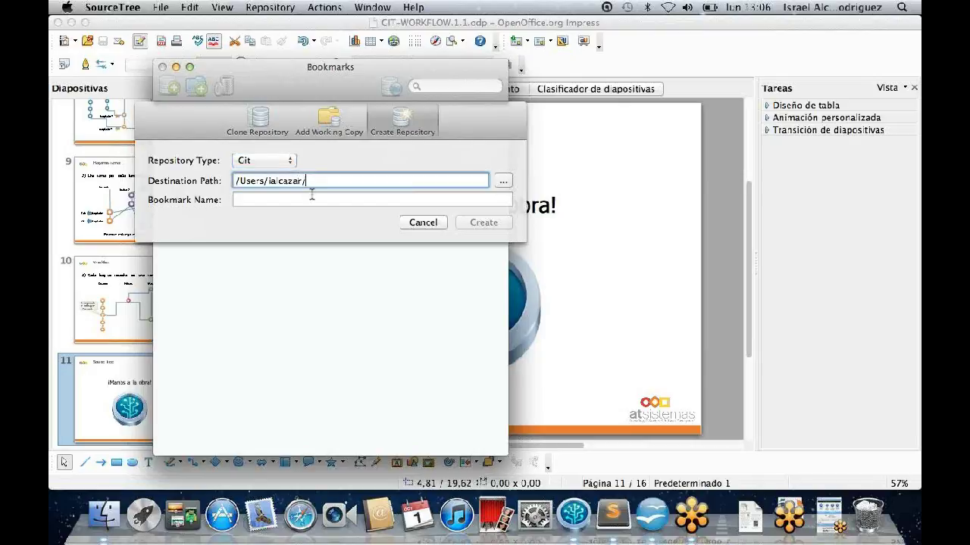
pyautogui.click(428, 222)
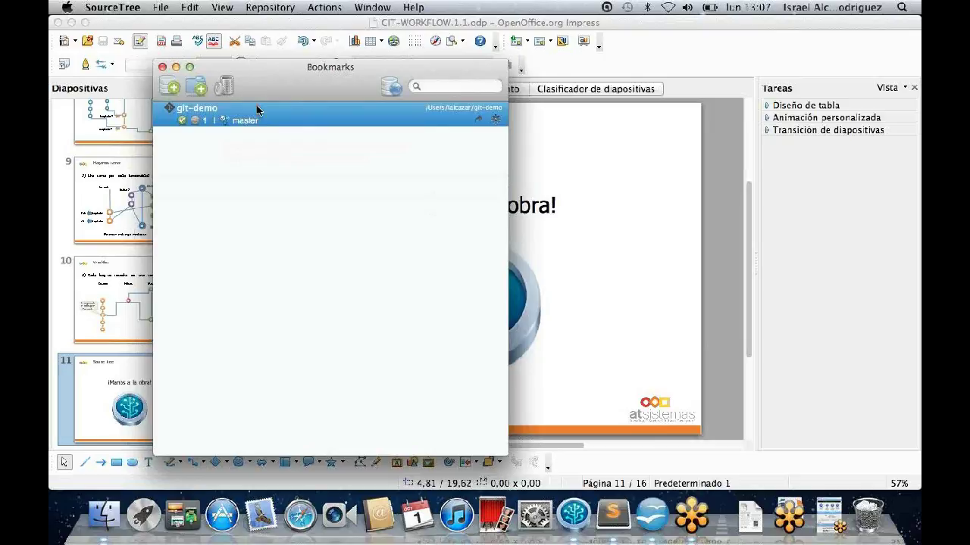
pyautogui.doubleClick(258, 111)
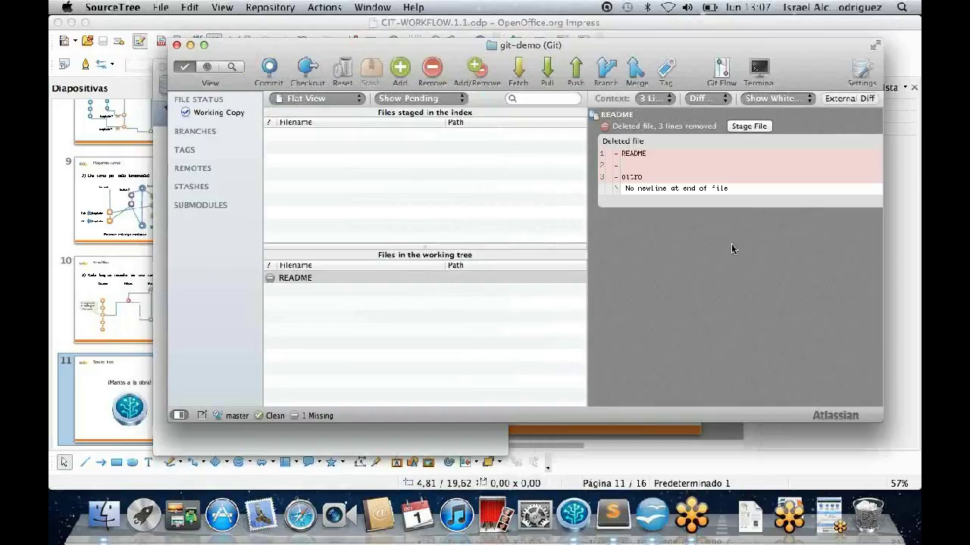
# Step: Stage the deleted README file of git-demo with Add/Remove and select it among the staged files
pyautogui.click(307, 279)
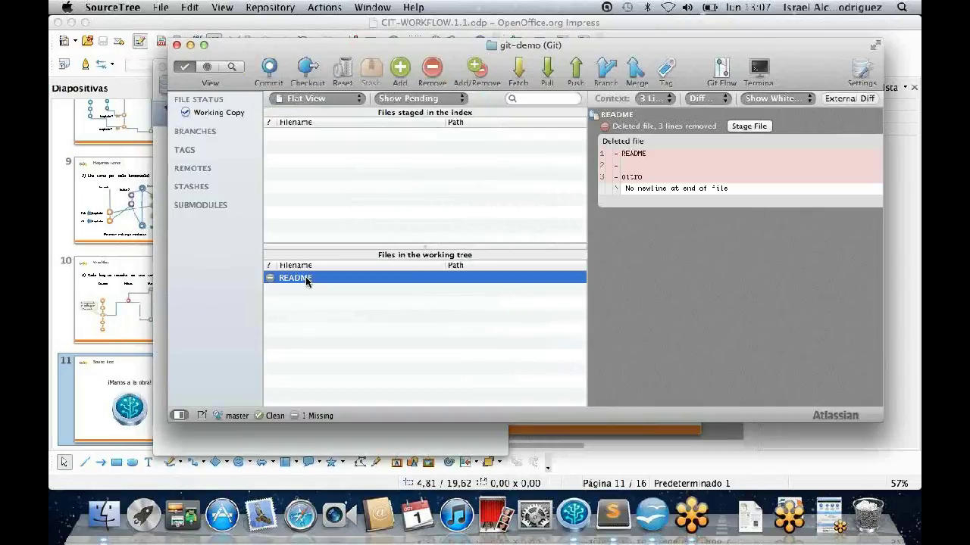
pyautogui.click(303, 178)
pyautogui.click(306, 277)
pyautogui.click(199, 65)
pyautogui.click(184, 67)
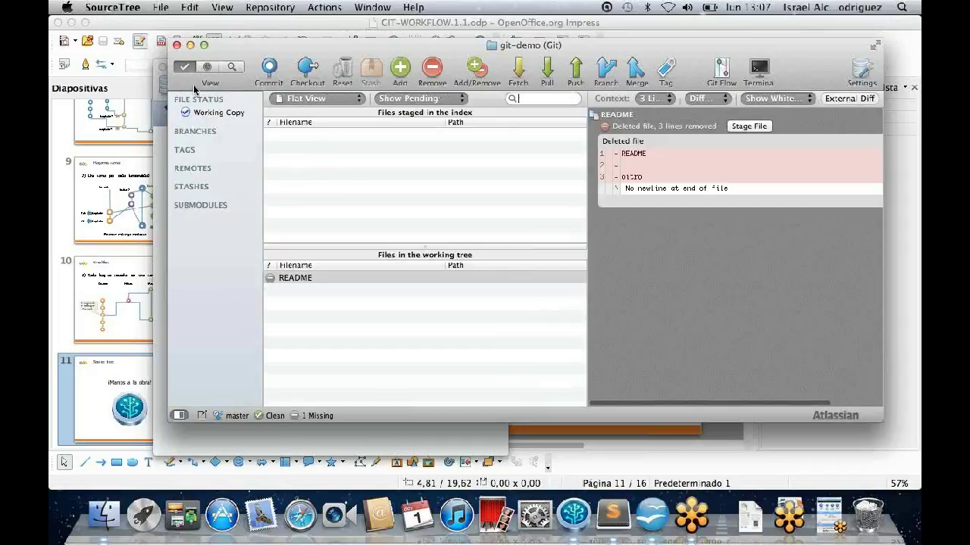
pyautogui.click(309, 278)
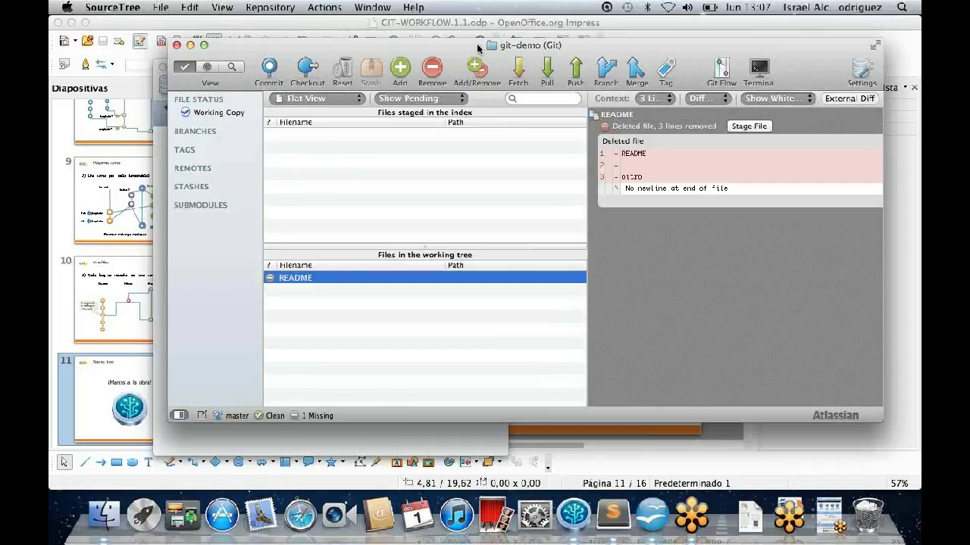
pyautogui.click(471, 79)
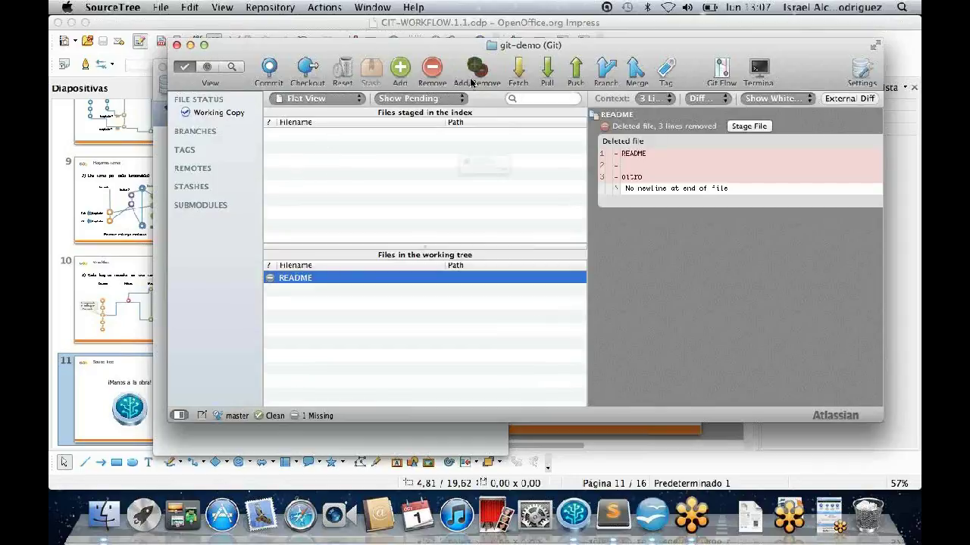
pyautogui.click(581, 200)
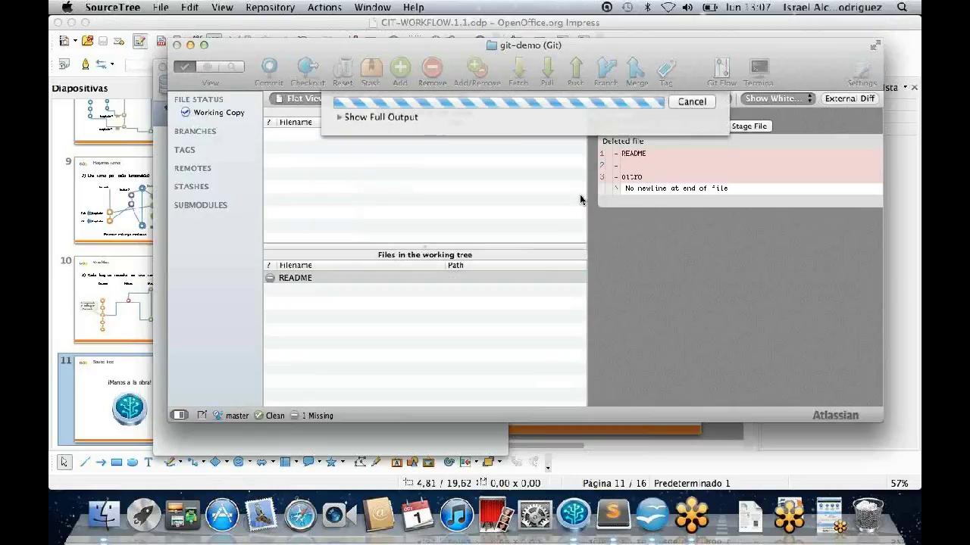
pyautogui.click(302, 137)
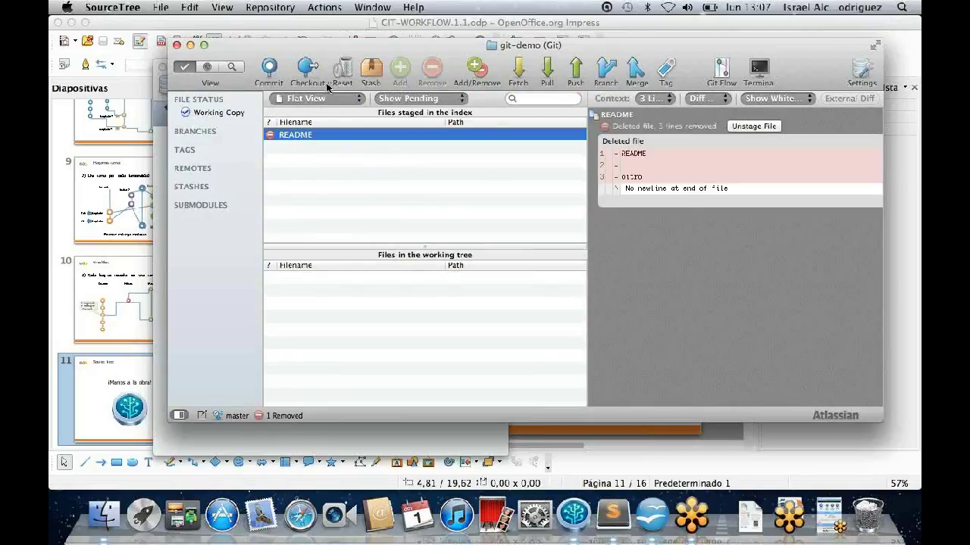
# Step: Run Add/Remove once more with the README deletion staged, and close the git-demo repository window
pyautogui.click(477, 73)
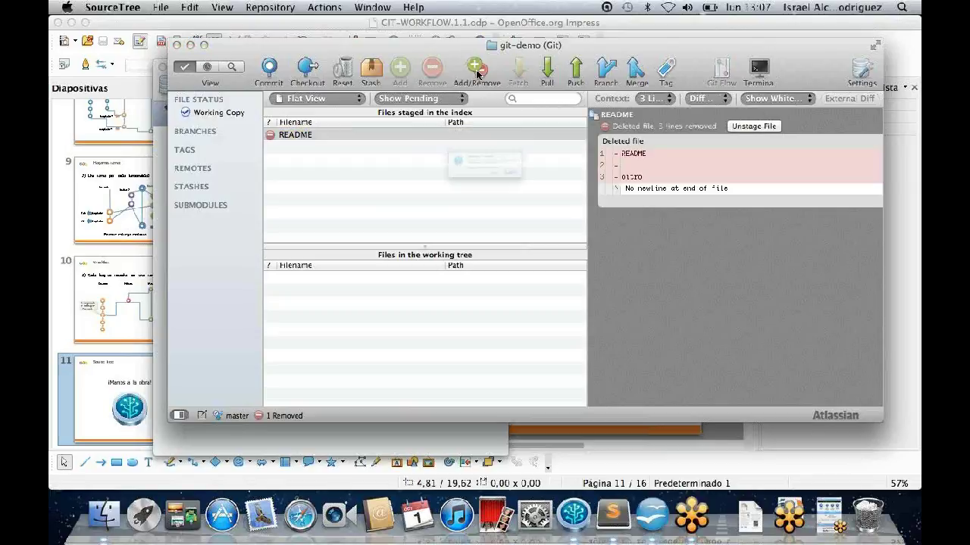
pyautogui.click(595, 199)
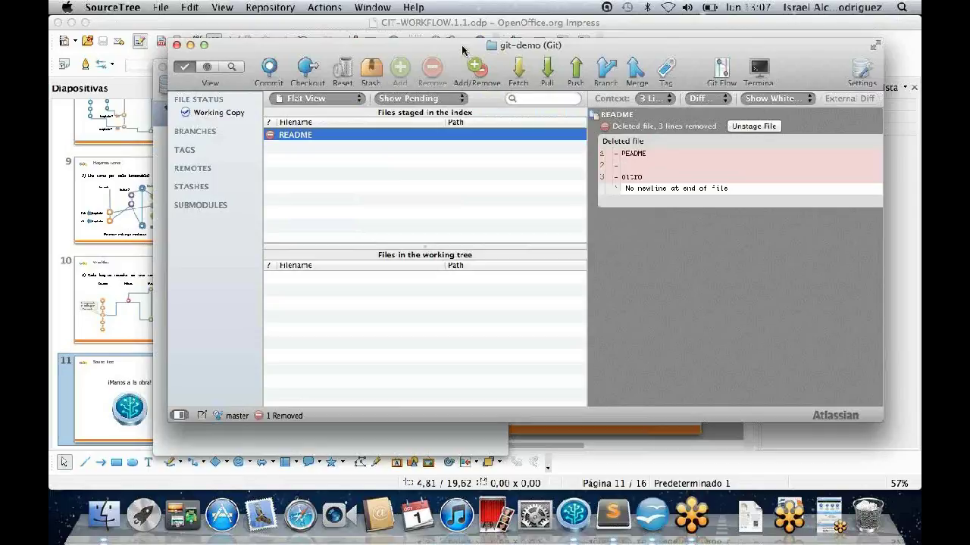
pyautogui.click(176, 46)
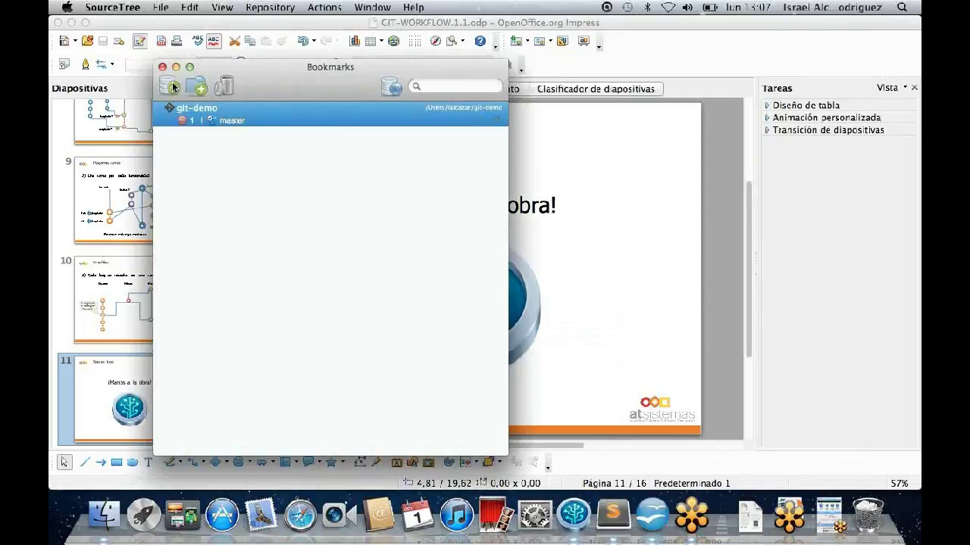
# Step: Create a new Git repository named git-workflow in the home directory
pyautogui.click(177, 88)
pyautogui.click(386, 126)
pyautogui.write('git')
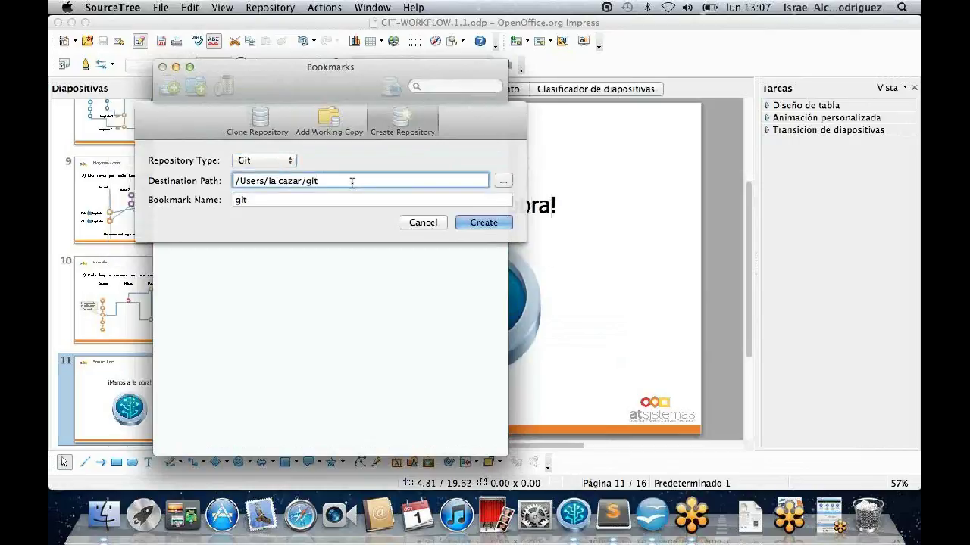
pyautogui.write('-workflow')
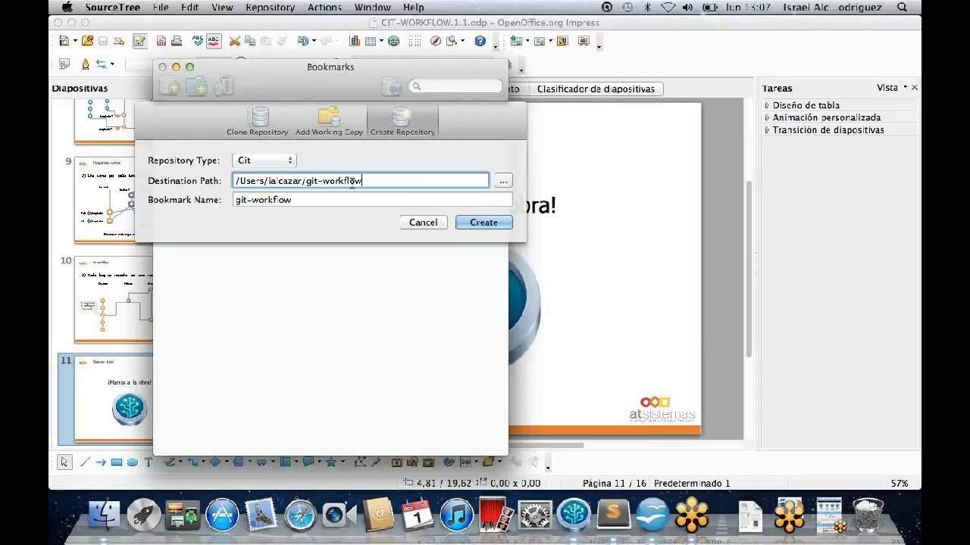
pyautogui.click(482, 223)
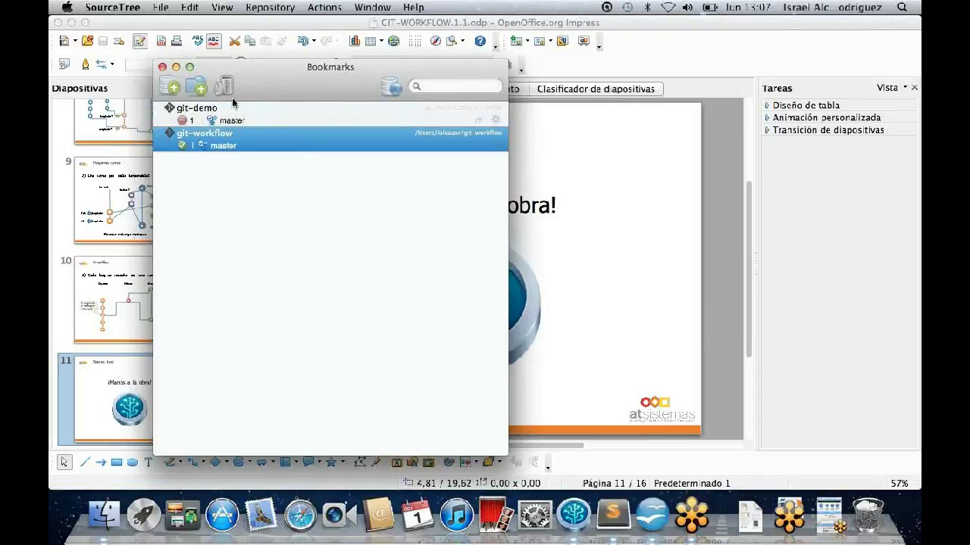
# Step: Open the git-workflow repository and enlarge its window to fill the screen
pyautogui.doubleClick(231, 141)
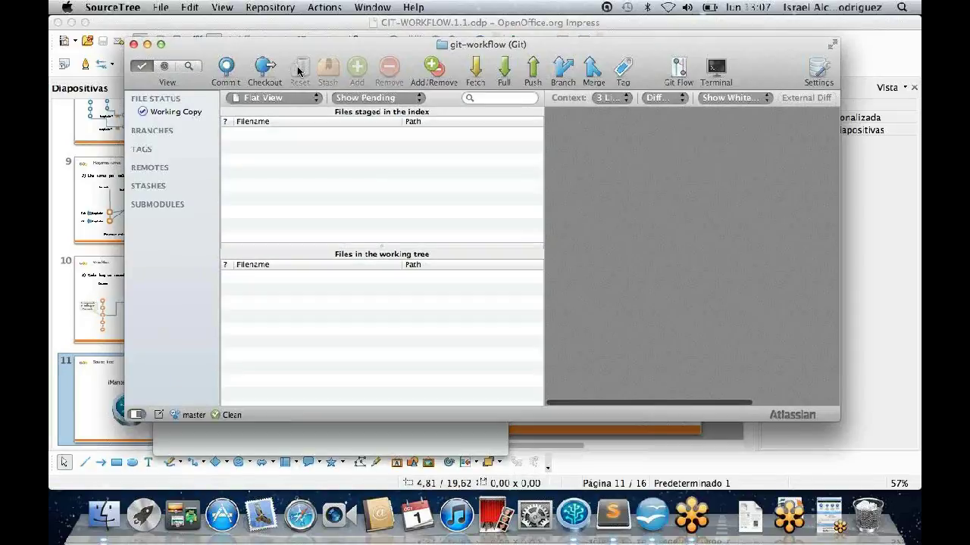
pyautogui.click(161, 44)
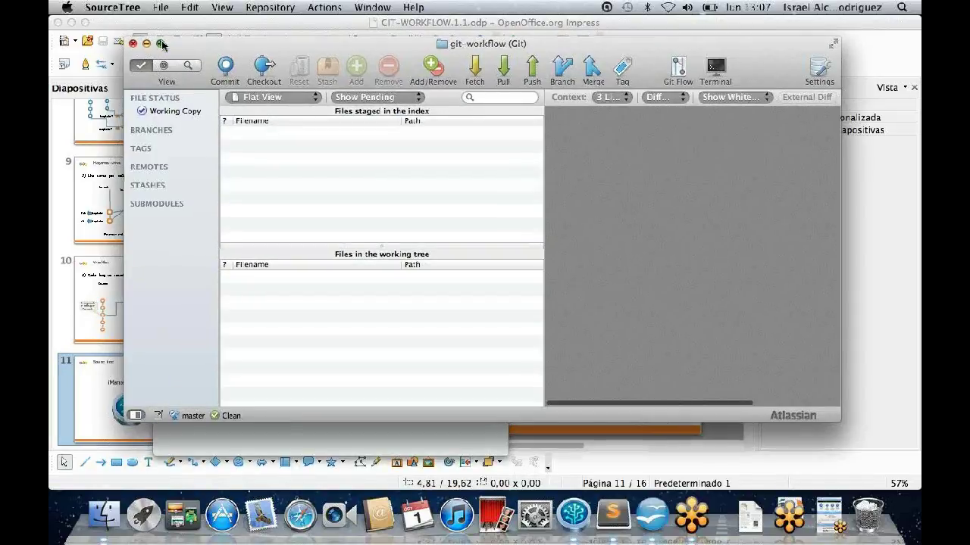
pyautogui.click(161, 44)
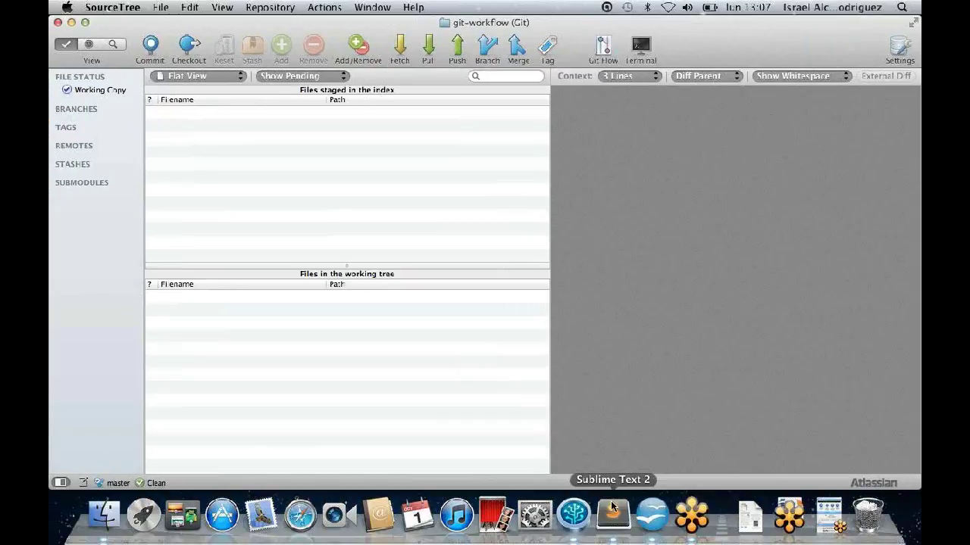
# Step: Switch to Sublime Text 2 and add the git-workflow folder to the project
pyautogui.click(612, 514)
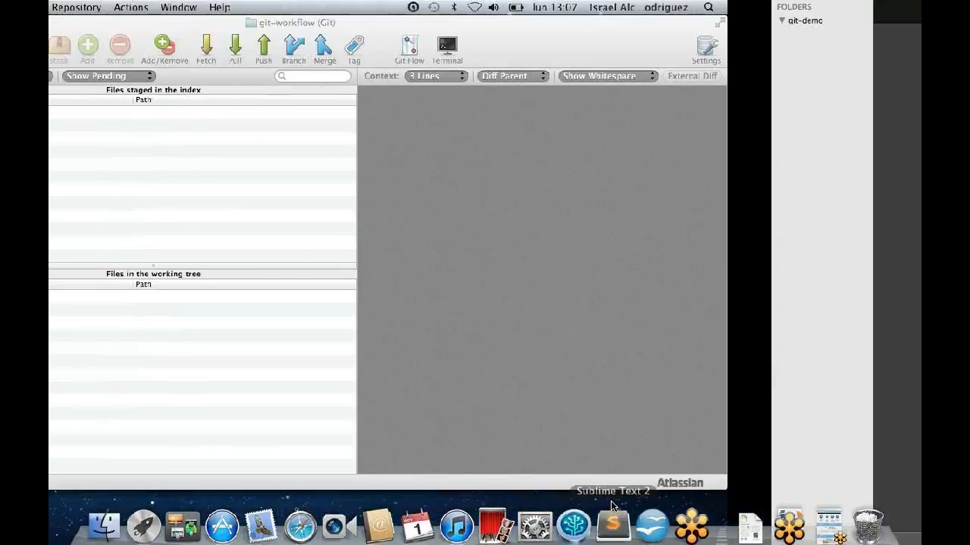
pyautogui.click(439, 7)
pyautogui.click(456, 119)
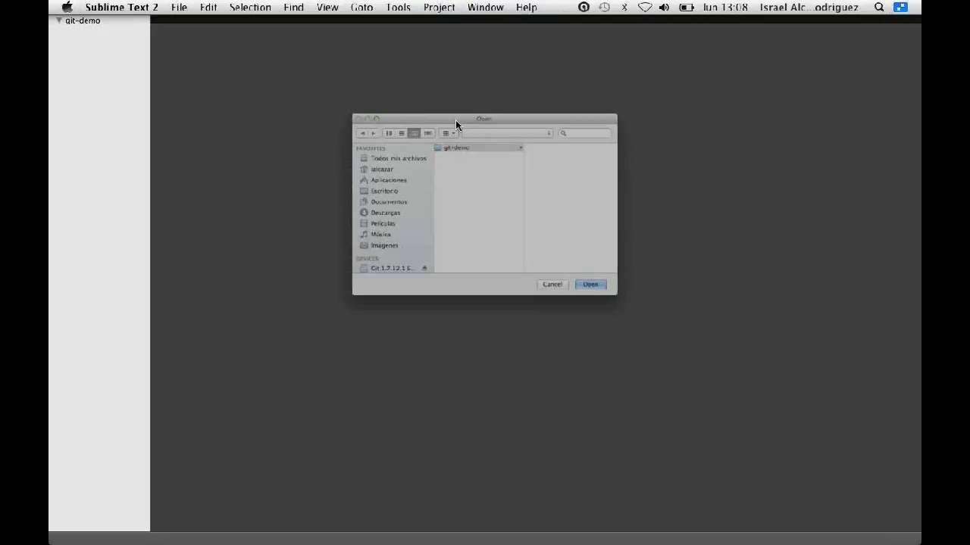
pyautogui.click(460, 169)
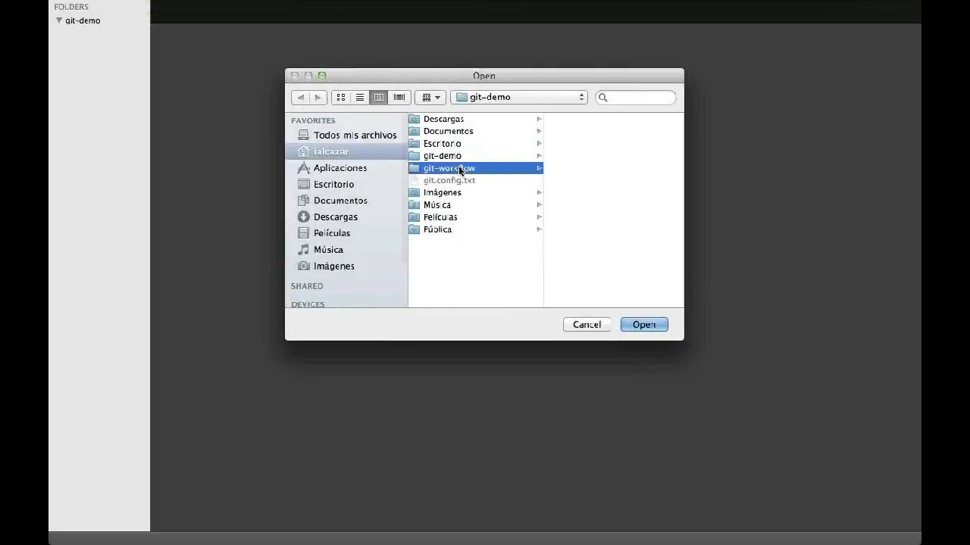
pyautogui.click(647, 326)
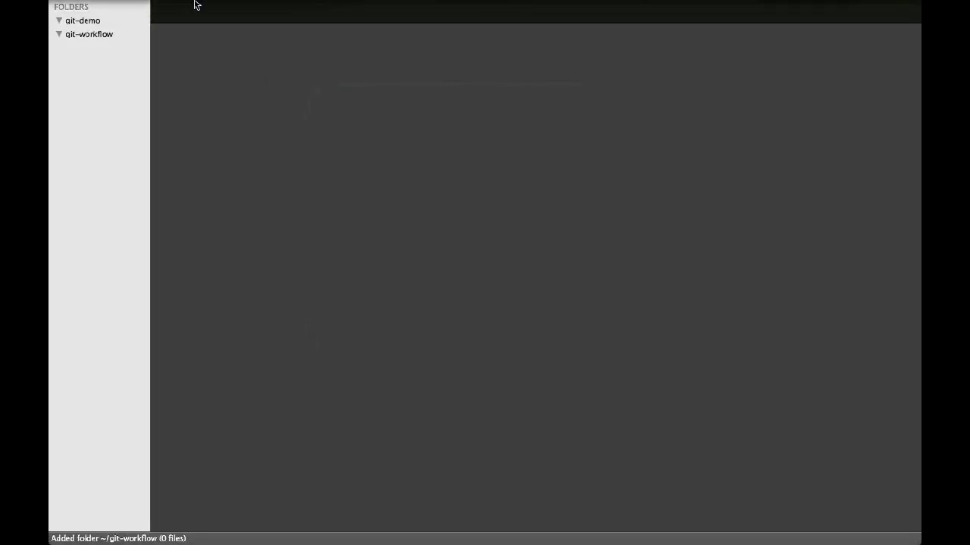
pyautogui.click(92, 36)
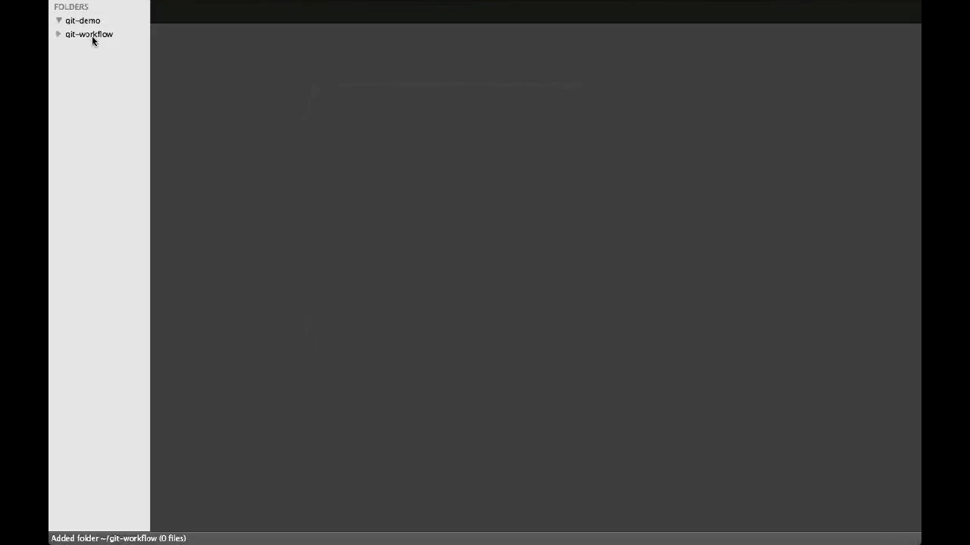
# Step: Return to SourceTree, open the Git Flow initialisation for git-workflow and review its production, development, feature and release branch settings
pyautogui.hotkey('ctrl', 'Left')
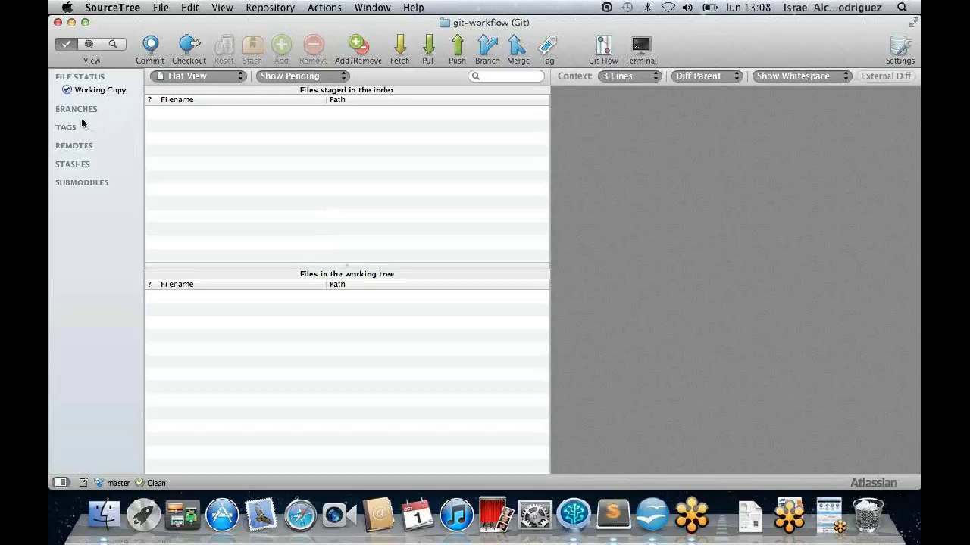
pyautogui.click(604, 48)
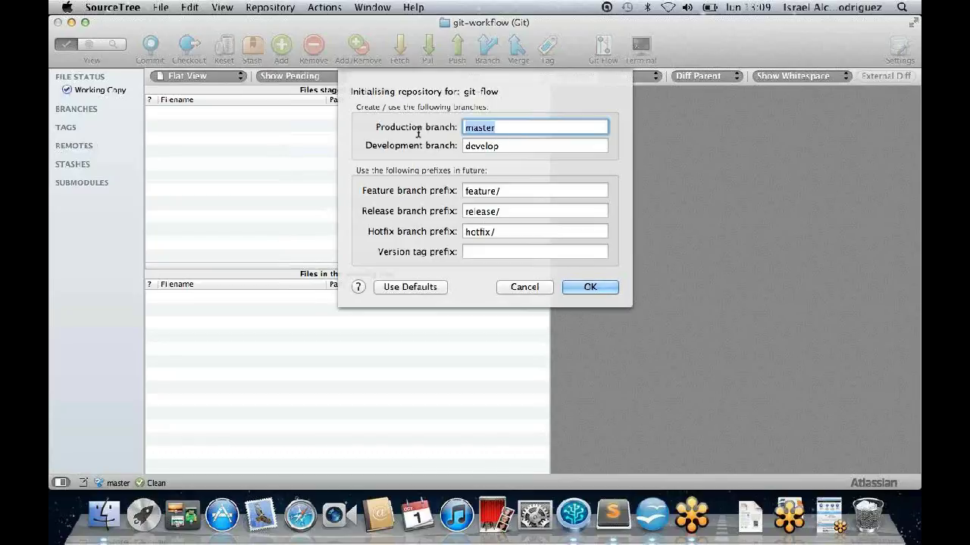
pyautogui.click(486, 127)
pyautogui.click(501, 145)
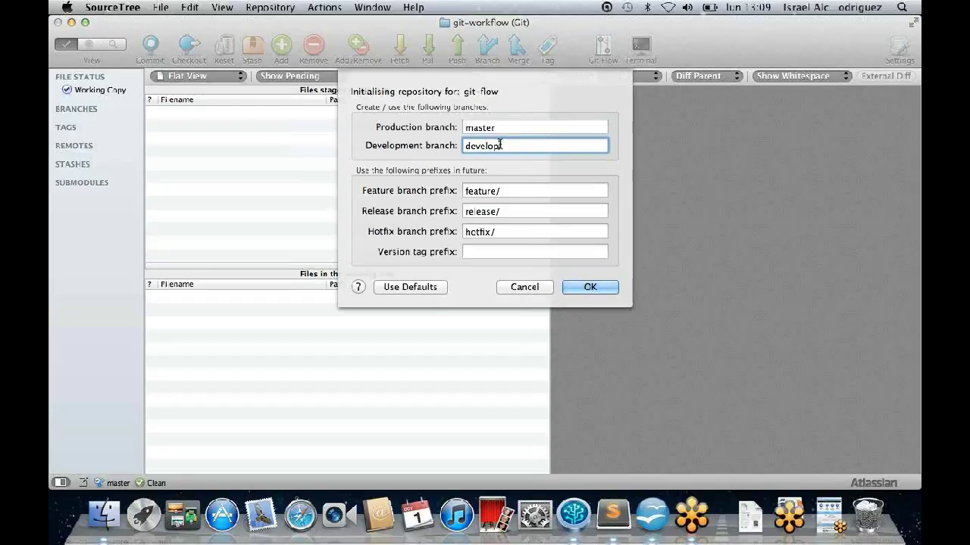
pyautogui.click(504, 191)
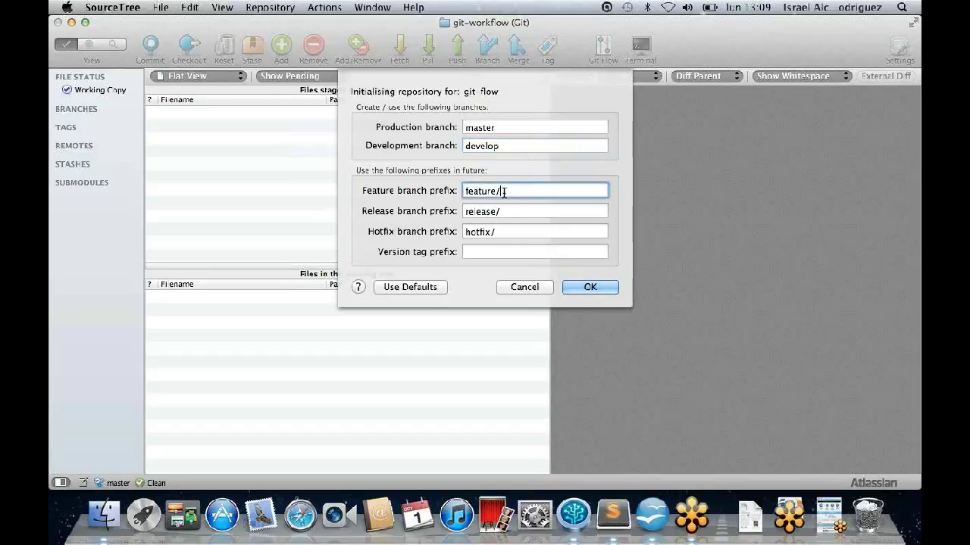
pyautogui.moveTo(504, 191); pyautogui.dragTo(395, 194)
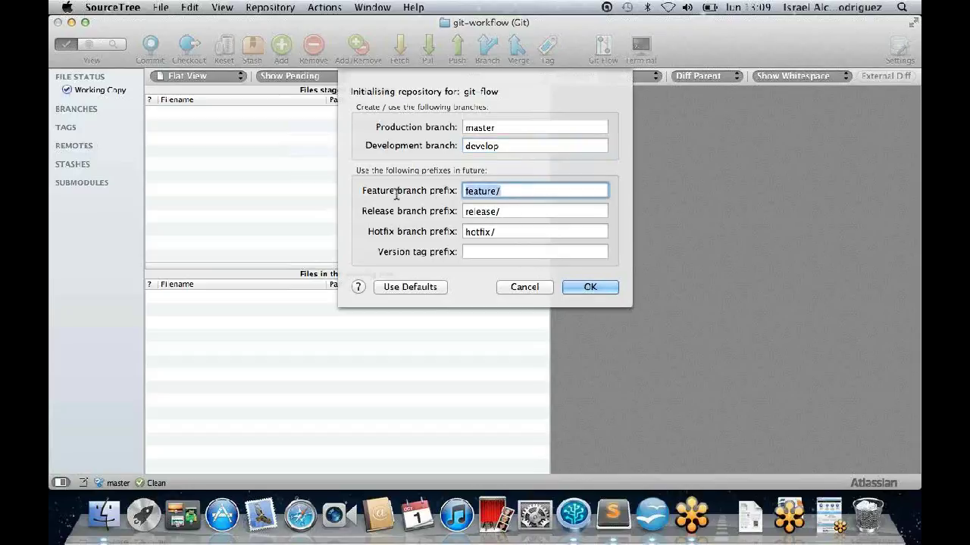
pyautogui.click(505, 192)
pyautogui.click(506, 211)
pyautogui.moveTo(506, 212); pyautogui.dragTo(400, 220)
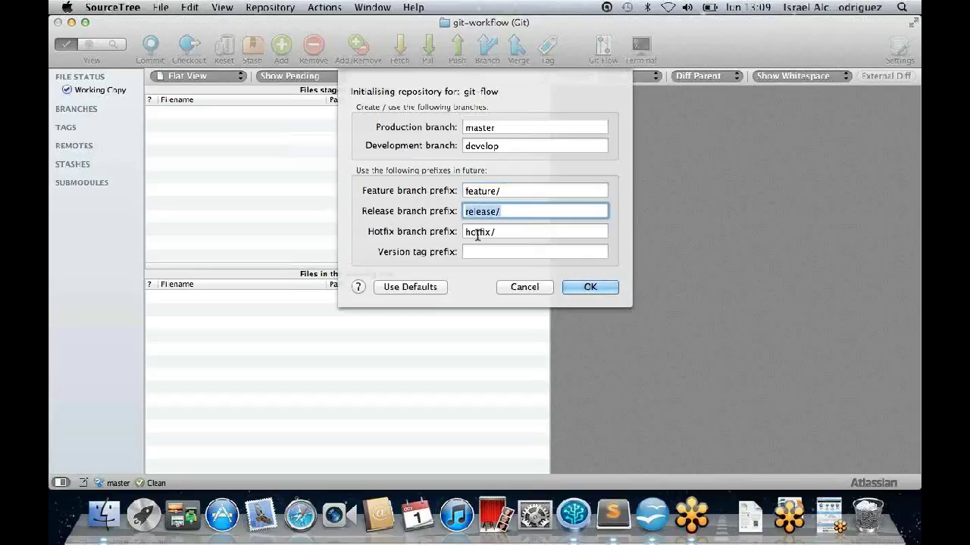
# Step: Set the hotfix branch prefix to bugs/ in the Git Flow initialisation
pyautogui.moveTo(498, 234); pyautogui.dragTo(413, 243)
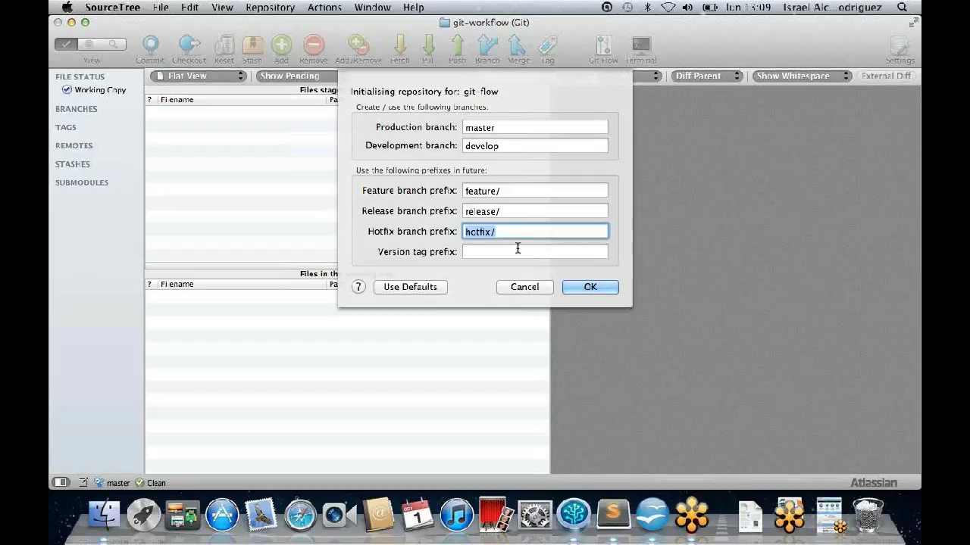
pyautogui.click(492, 234)
pyautogui.press('BackSpace')
pyautogui.press('BackSpace')
pyautogui.press('BackSpace')
pyautogui.press('BackSpace')
pyautogui.press('BackSpace')
pyautogui.press('BackSpace')
pyautogui.write('bugs/')
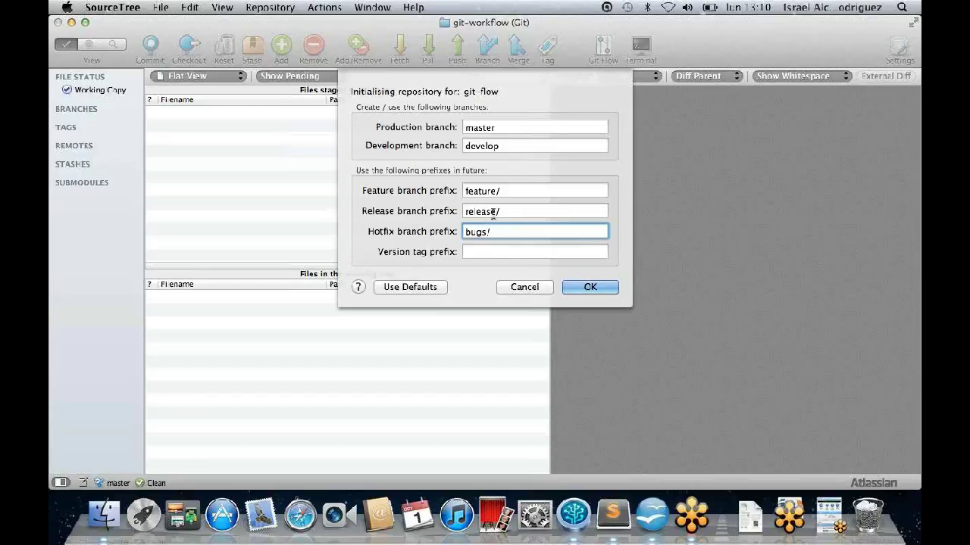
# Step: Switch to the OpenOffice Impress presentation and start the slide show from slide 8, "Workflow: Opciones"
pyautogui.press('super+Tab')
pyautogui.press('super+Tab')
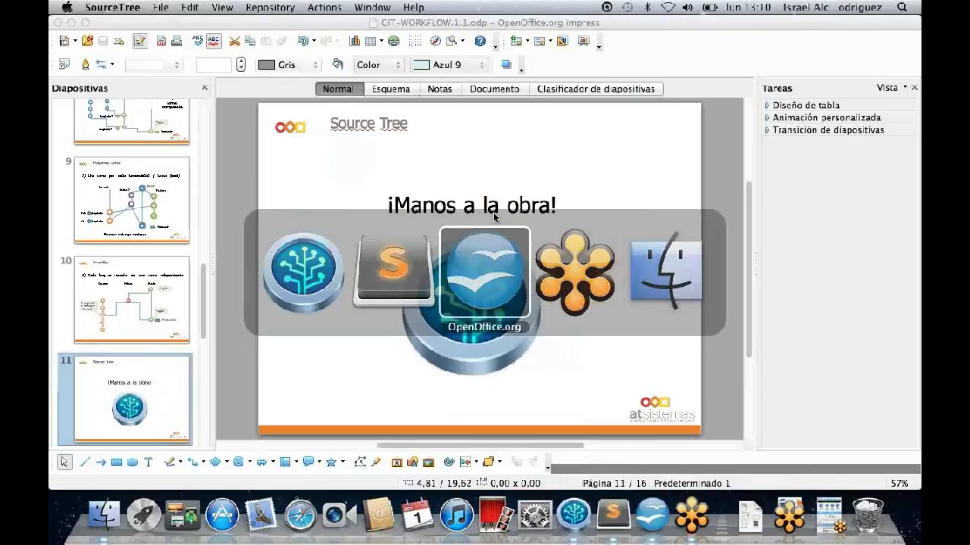
pyautogui.click(151, 219)
pyautogui.scroll(1, 162, 127)
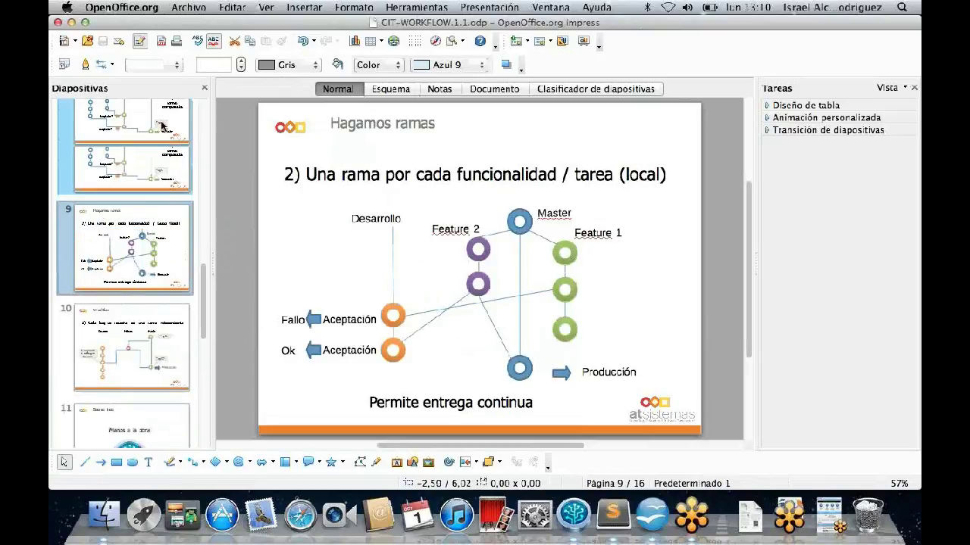
pyautogui.click(161, 129)
pyautogui.click(497, 7)
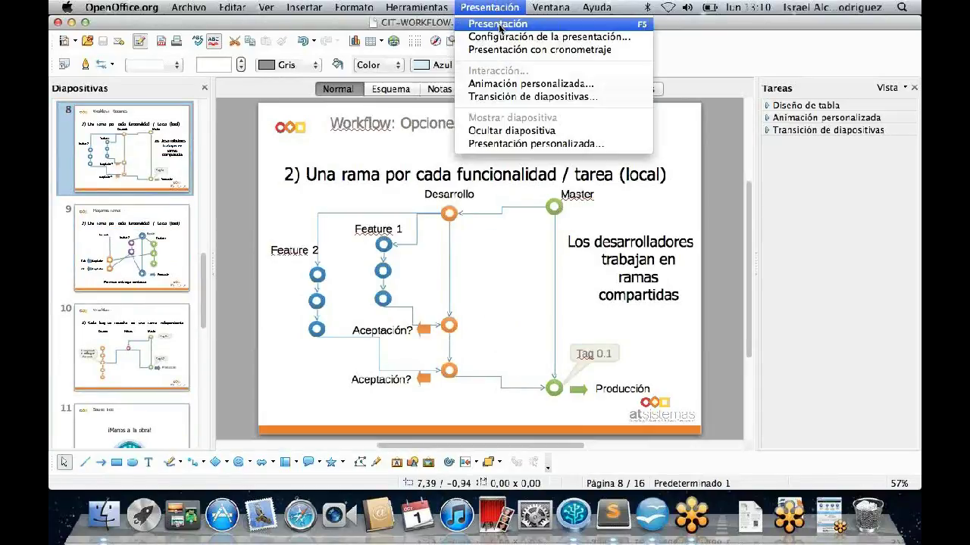
pyautogui.click(499, 26)
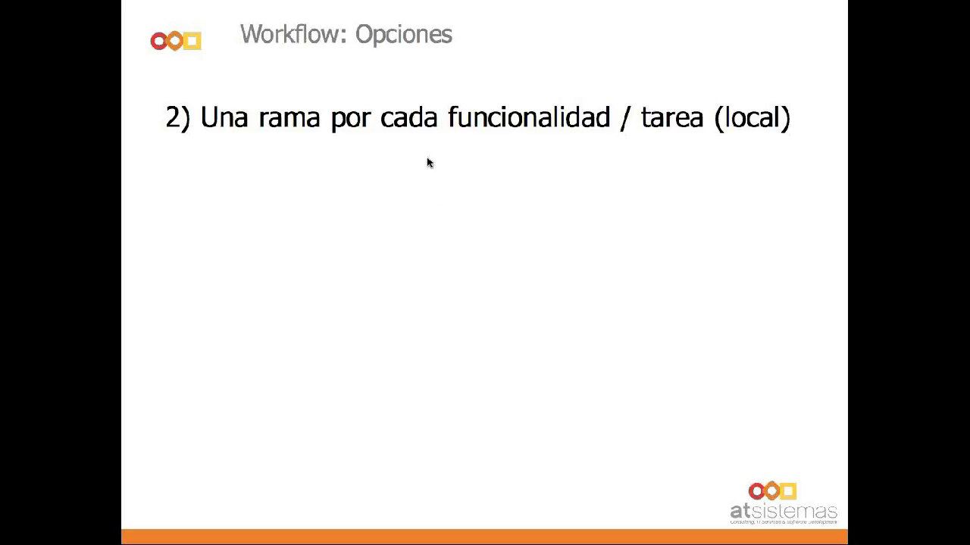